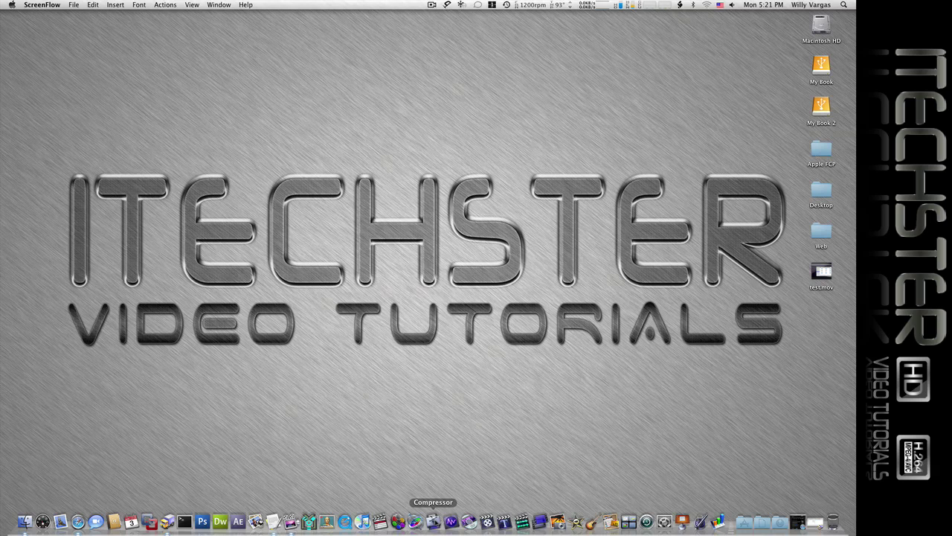
Step: Launch Compressor and start an untitled batch from the Create Web Reference Movie template
click(433, 520)
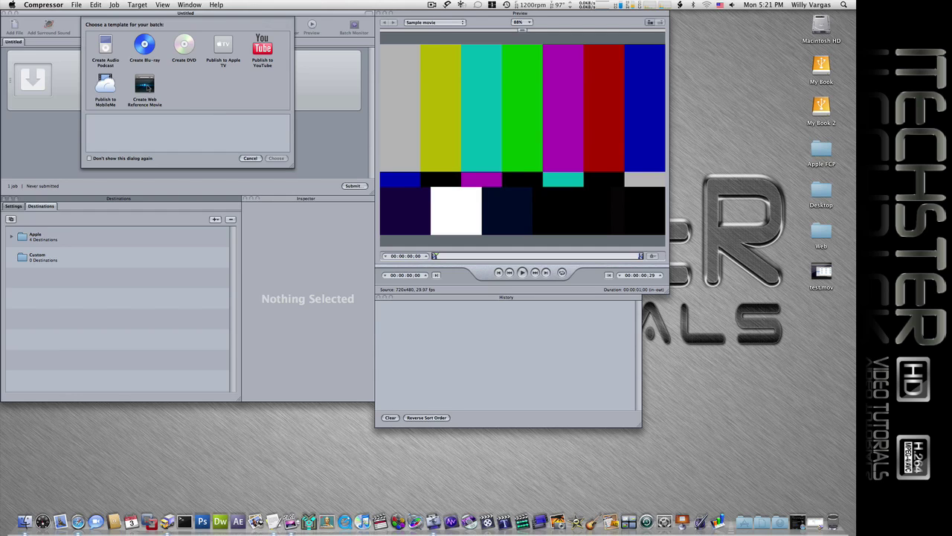
click(148, 87)
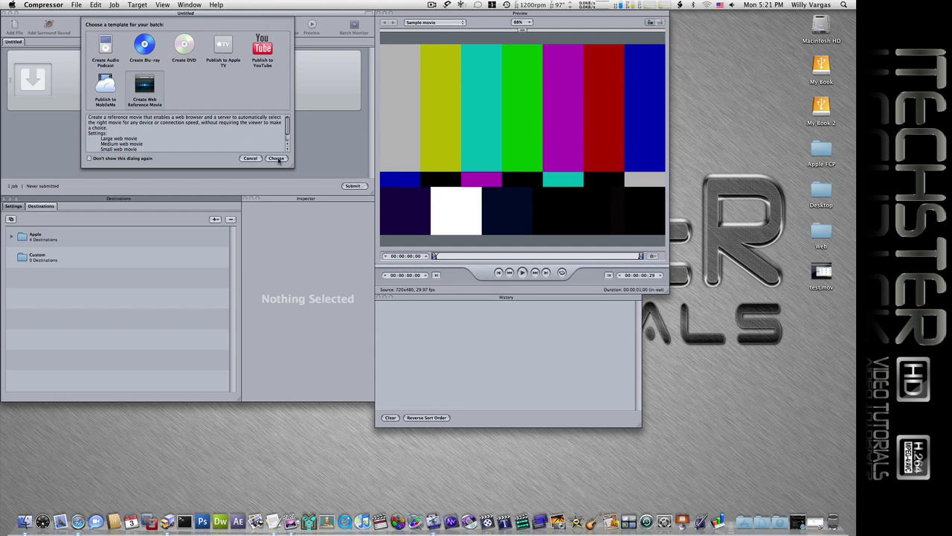
scroll(167, 137, down, 2)
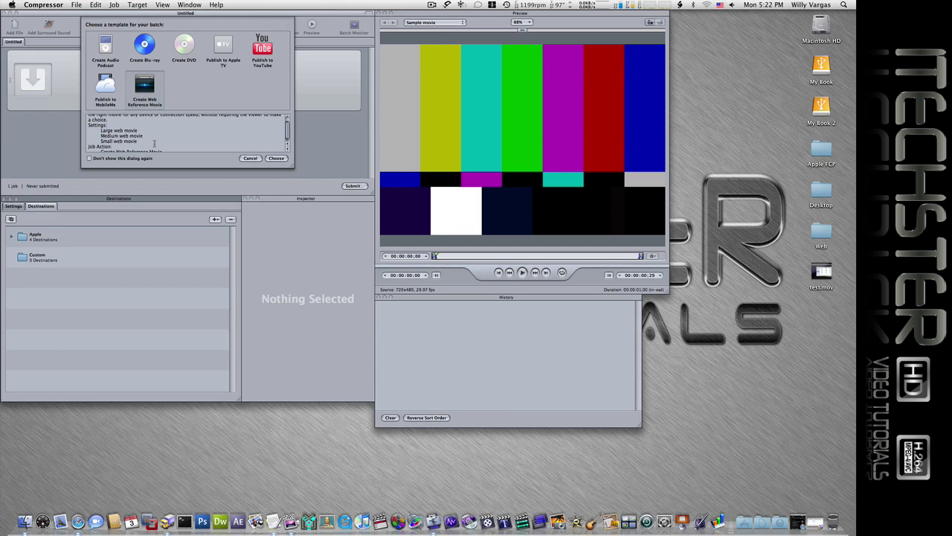
click(277, 158)
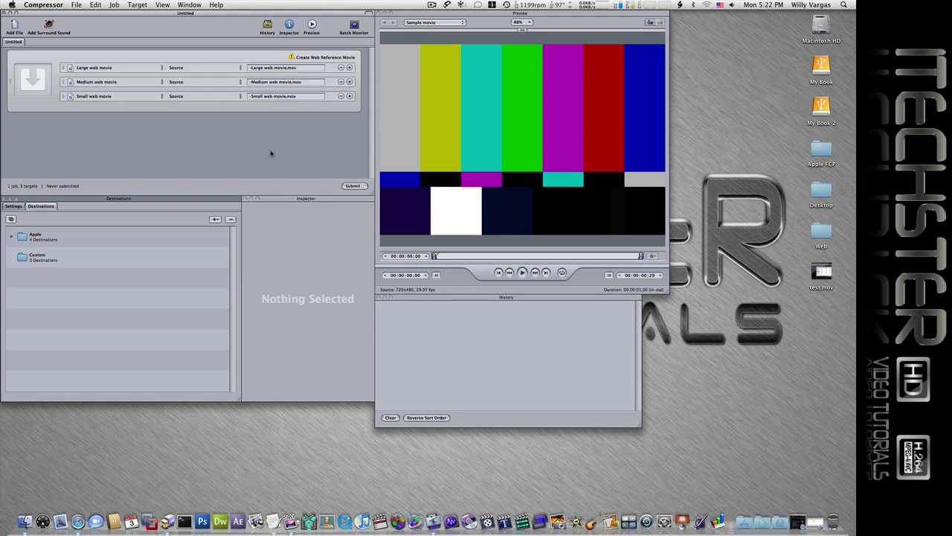
Step: Drag test.mov from the desktop into the batch as its source
key(F9)
key(F9)
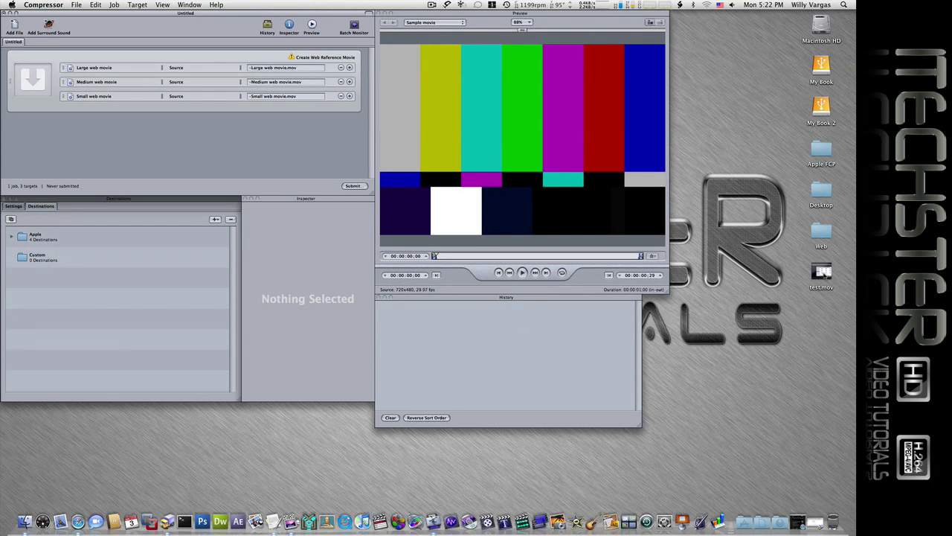
click(826, 276)
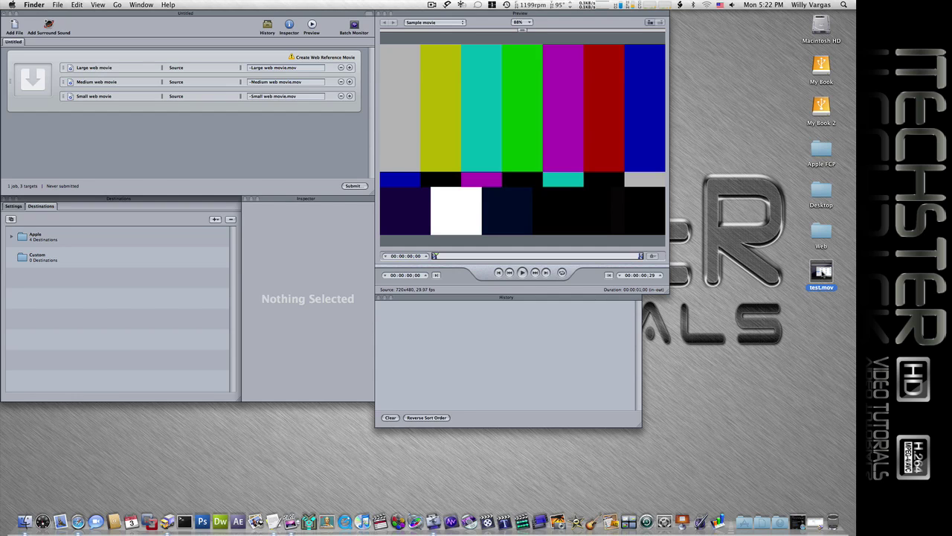
drag(825, 274, 28, 81)
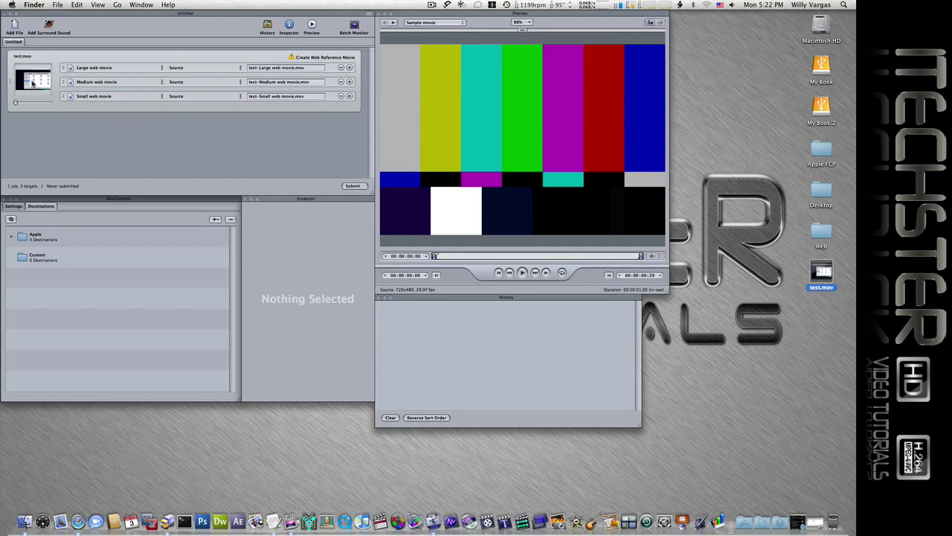
click(63, 104)
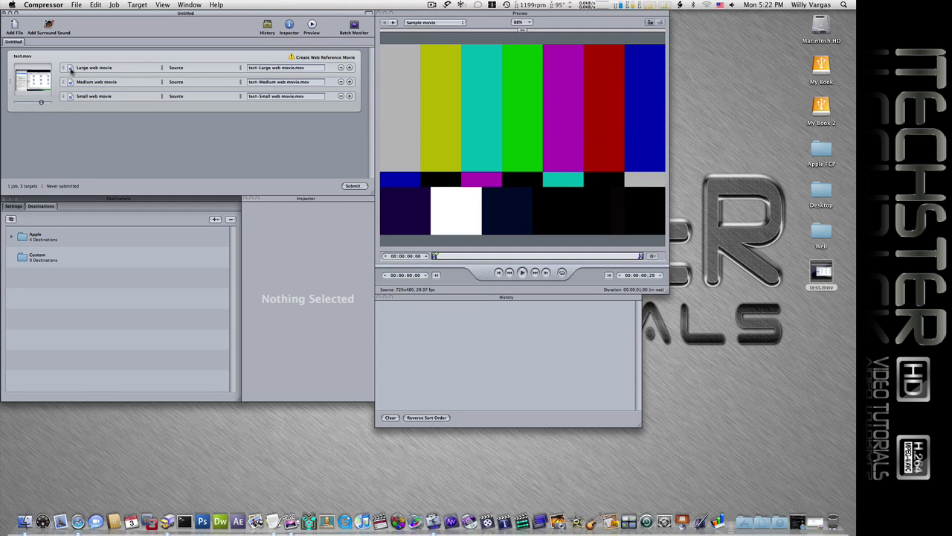
Step: Show the Large web movie target's encoder settings: QuickTime Movie, Fast Start – Compressed Header
click(71, 69)
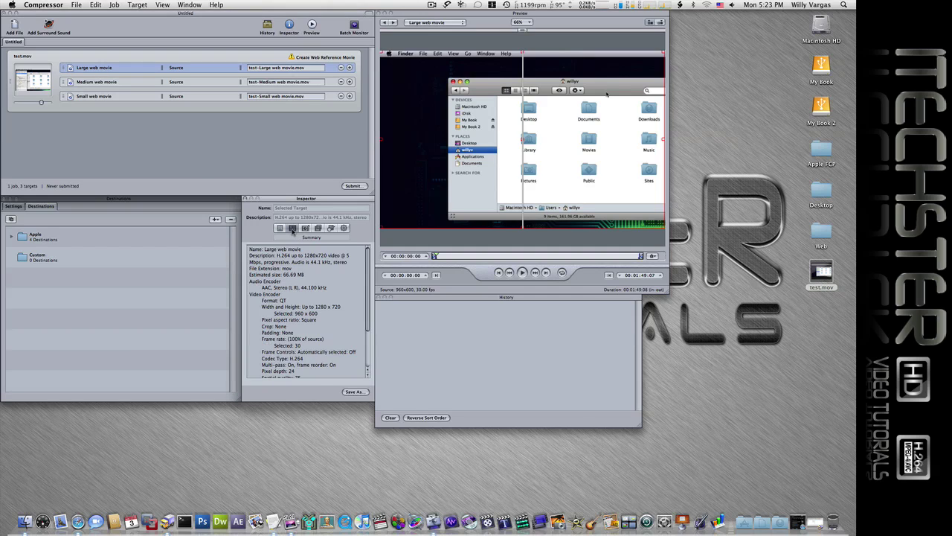
click(292, 230)
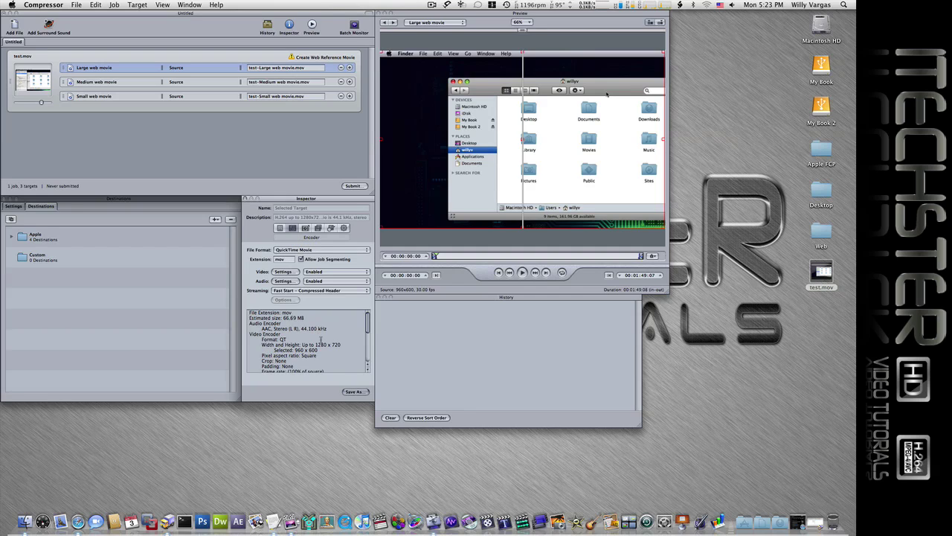
scroll(320, 340, down, 2)
scroll(320, 340, down, 1)
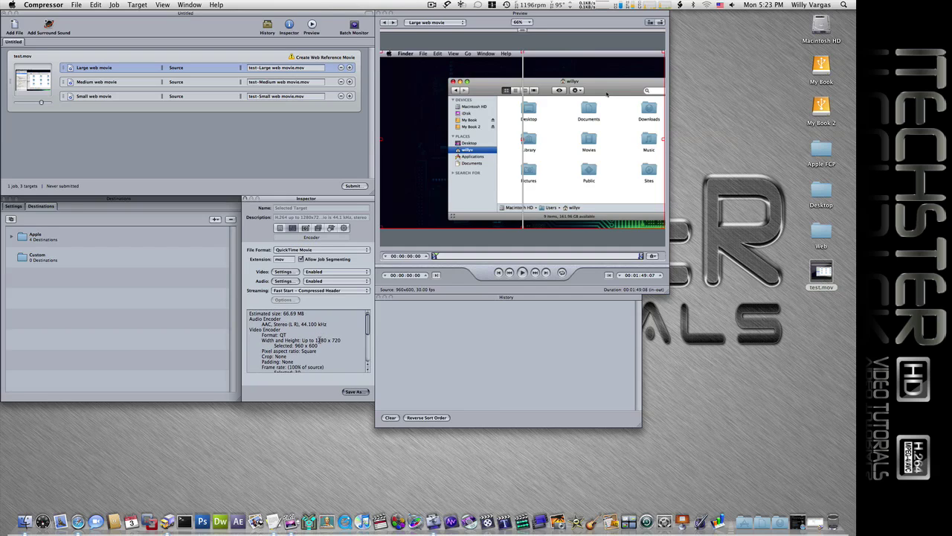
Step: Review the Large target's filters and geometry unchanged, then view its summary (H.264, 1280x720, 5 Mbps)
click(319, 229)
click(331, 229)
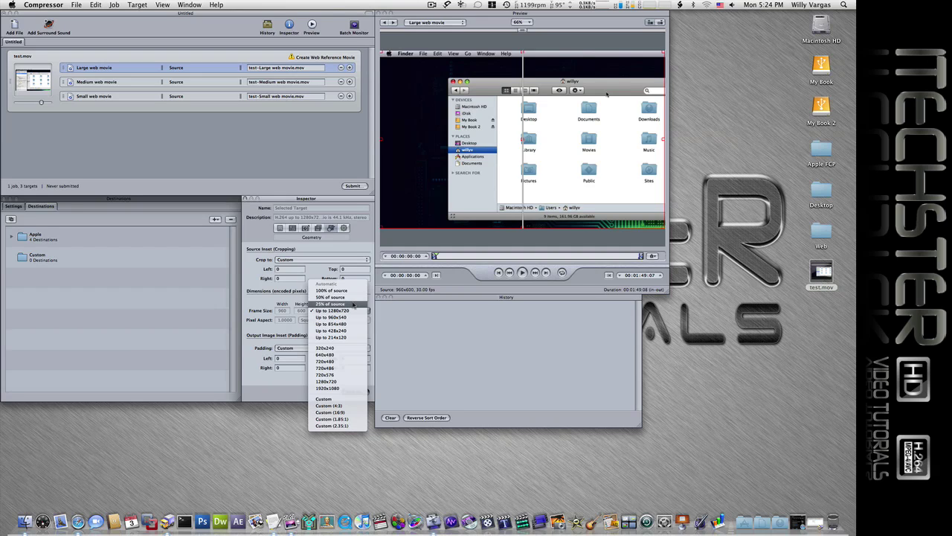
click(336, 248)
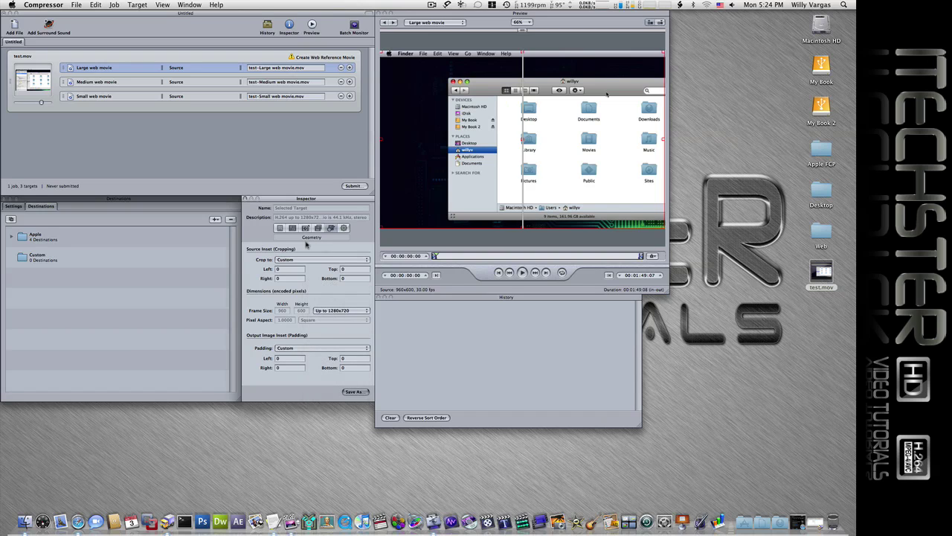
click(280, 228)
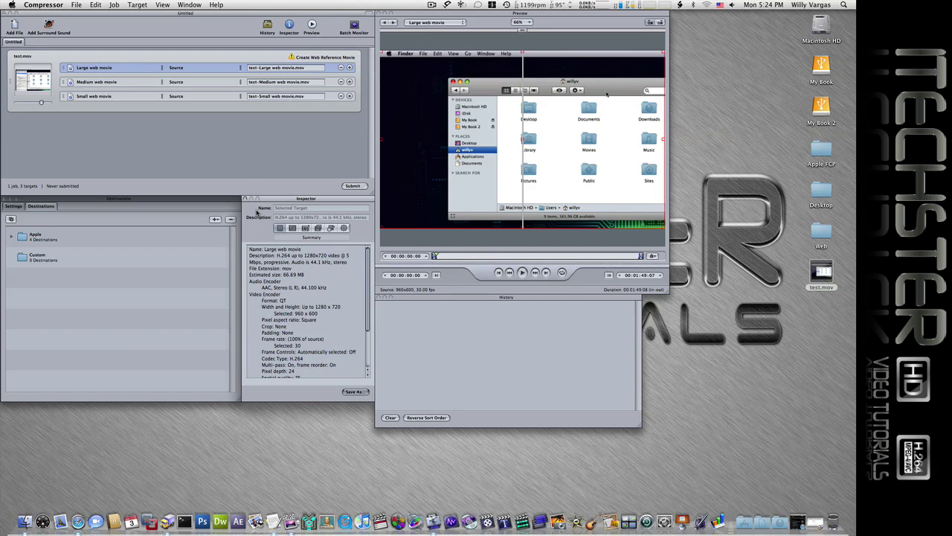
click(210, 130)
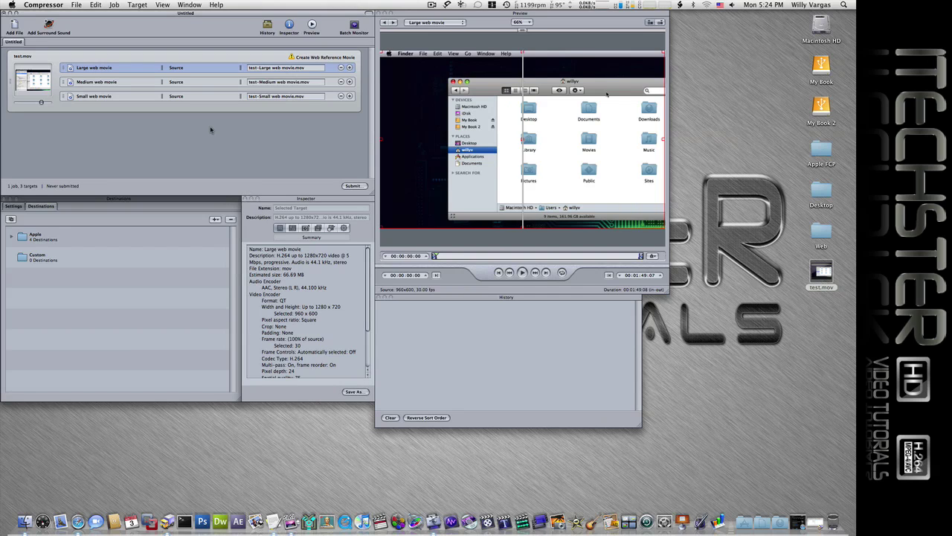
Step: Keep Create Web Reference Movie as the test.mov job action and choose its destination
click(78, 59)
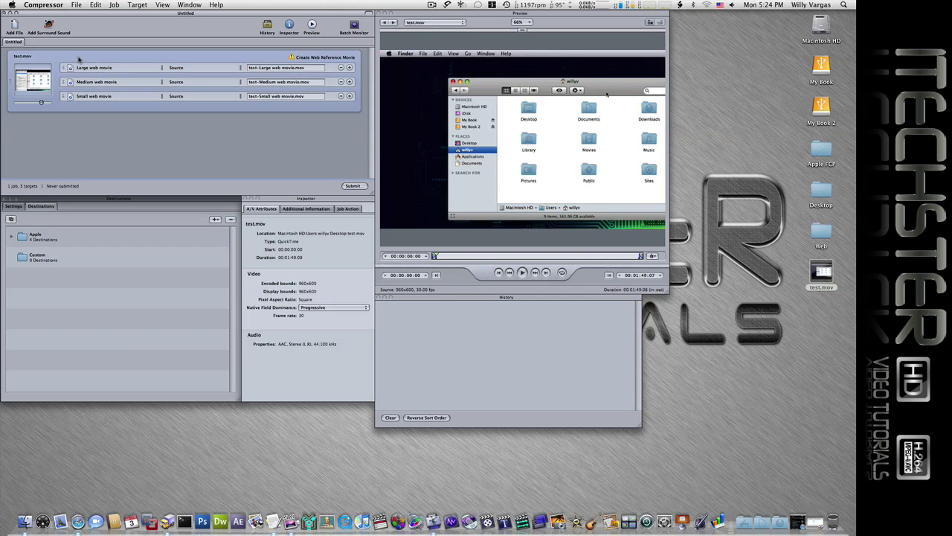
click(345, 209)
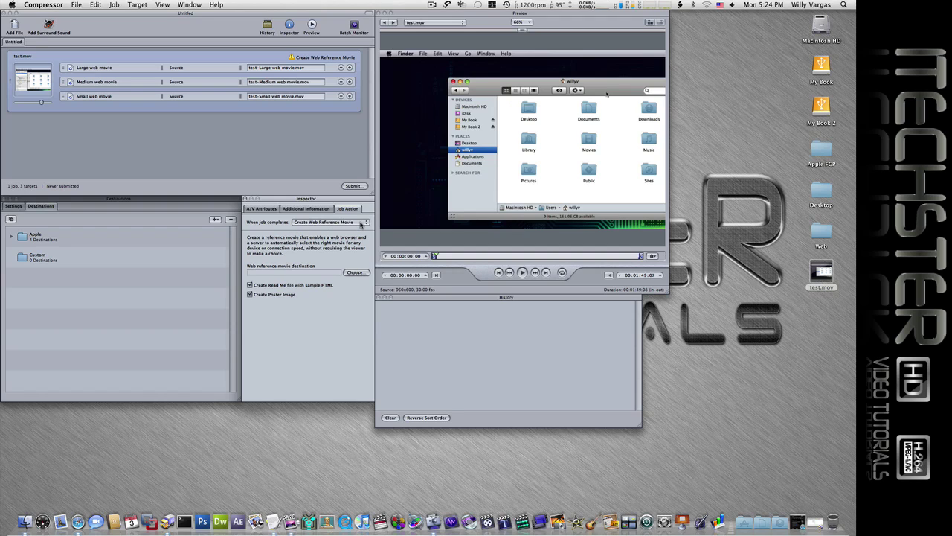
click(362, 224)
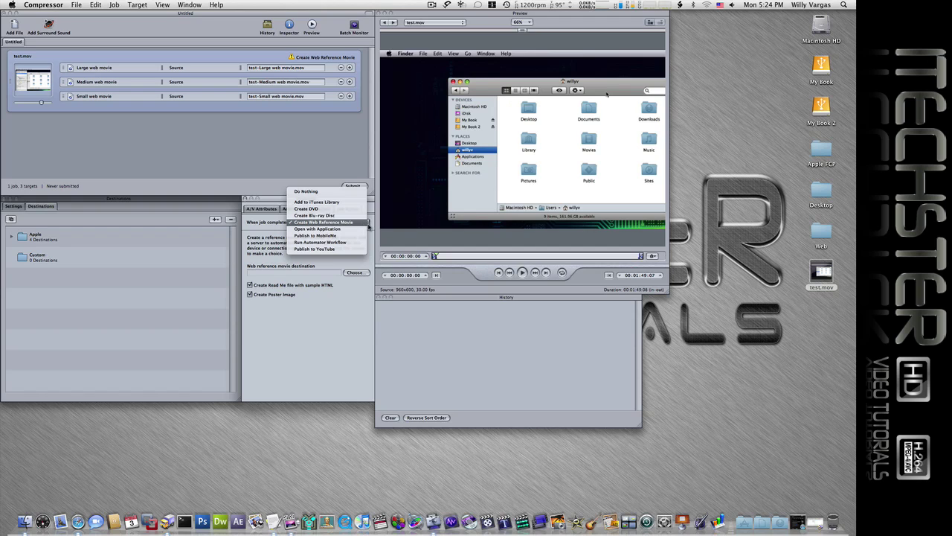
click(361, 223)
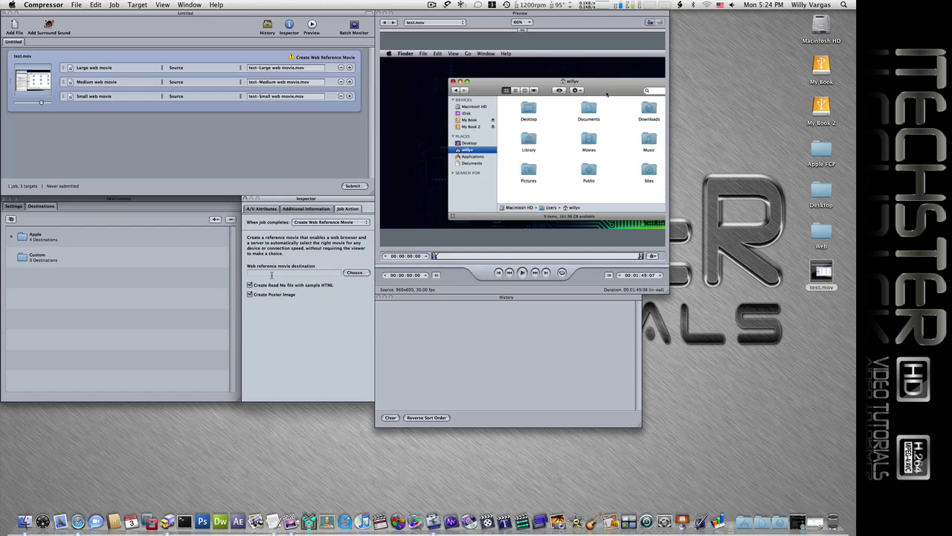
click(354, 273)
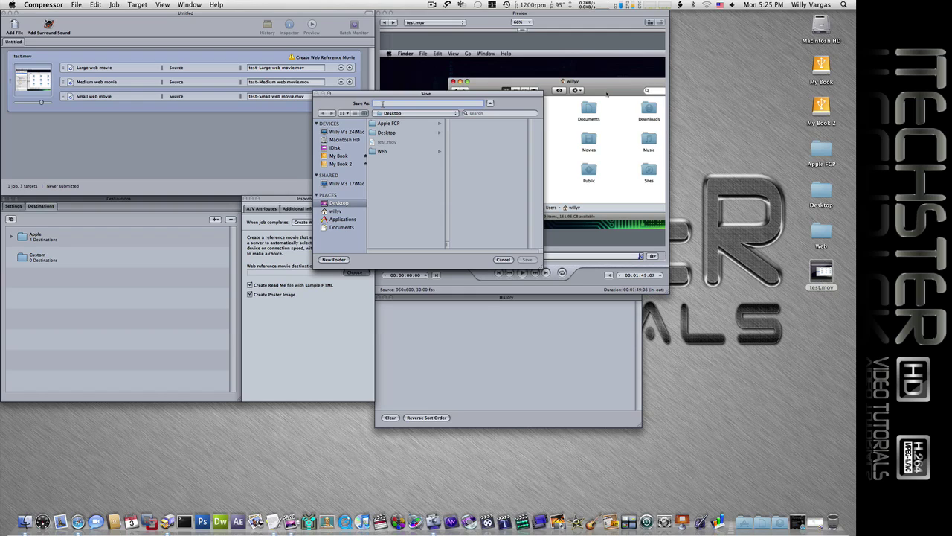
Step: Name the web reference movie CWR and save it on the Desktop
text(CWR)
click(526, 259)
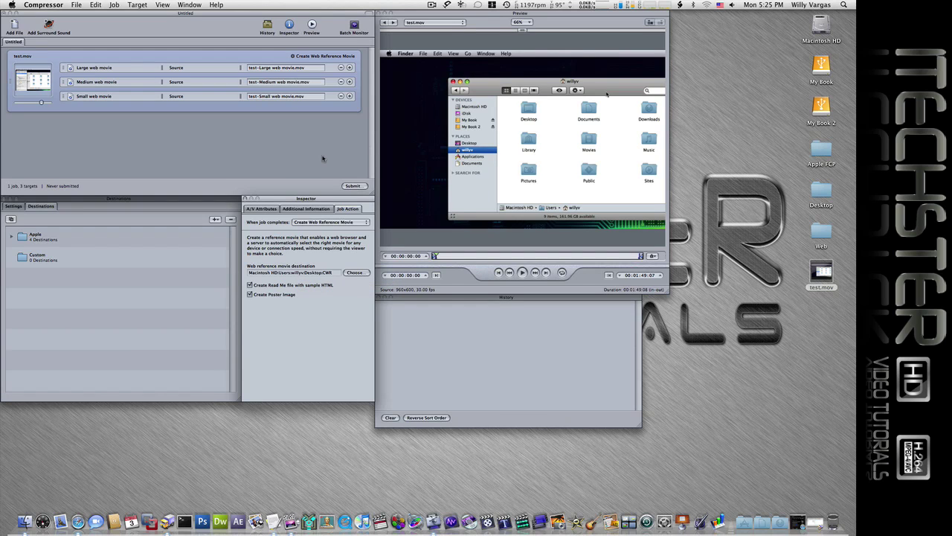
Step: Submit the job and watch it finish in Batch Monitor under This Computer
click(353, 186)
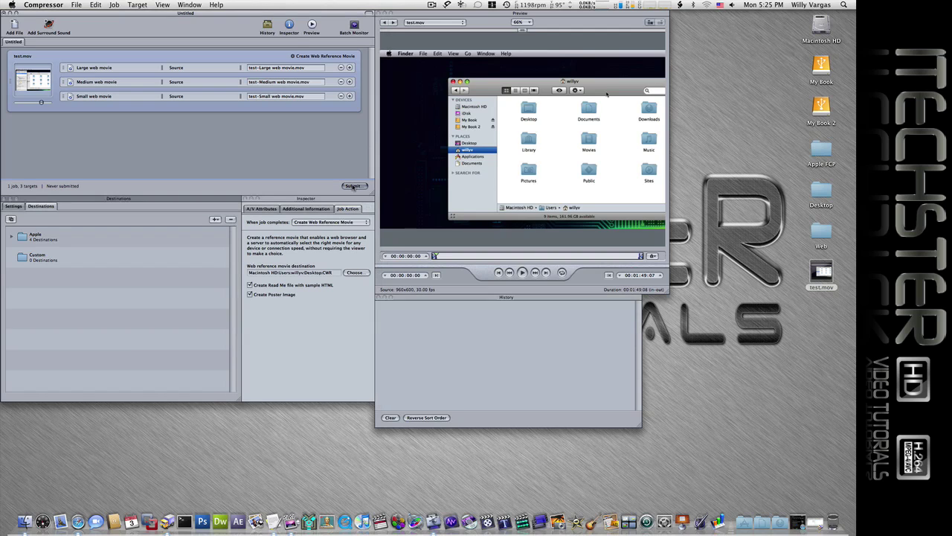
click(283, 70)
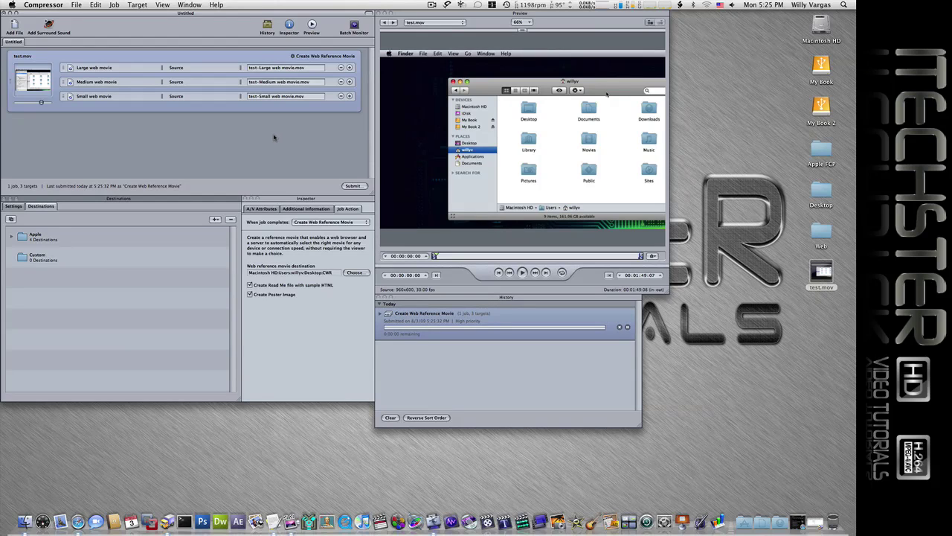
click(450, 522)
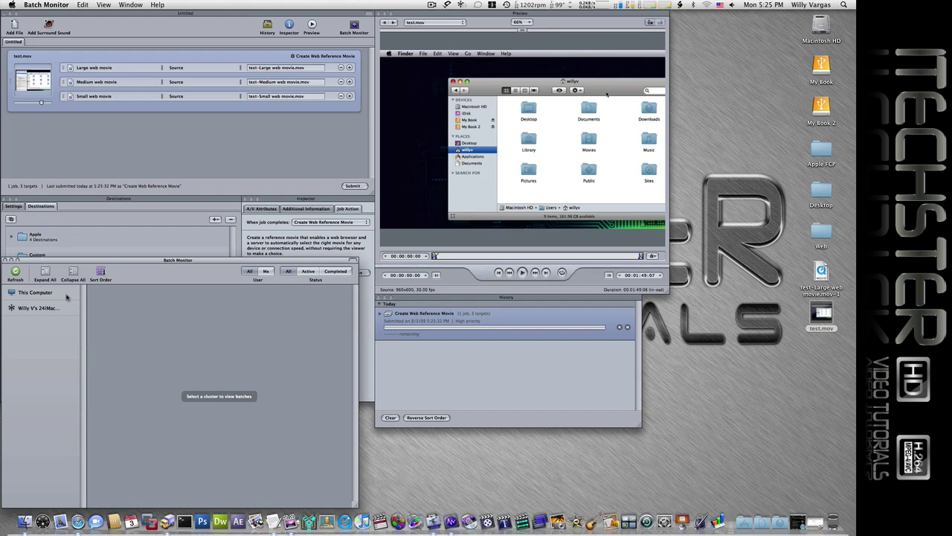
click(57, 295)
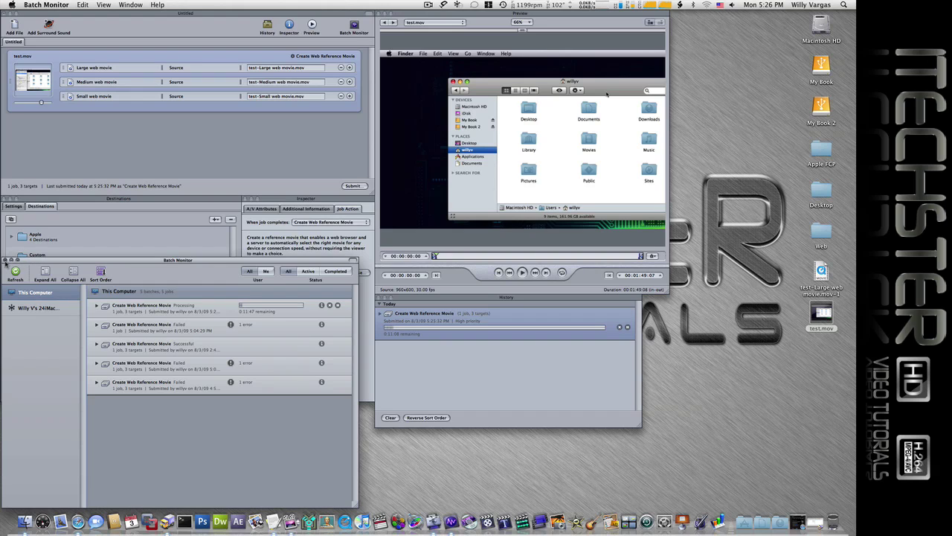
click(5, 260)
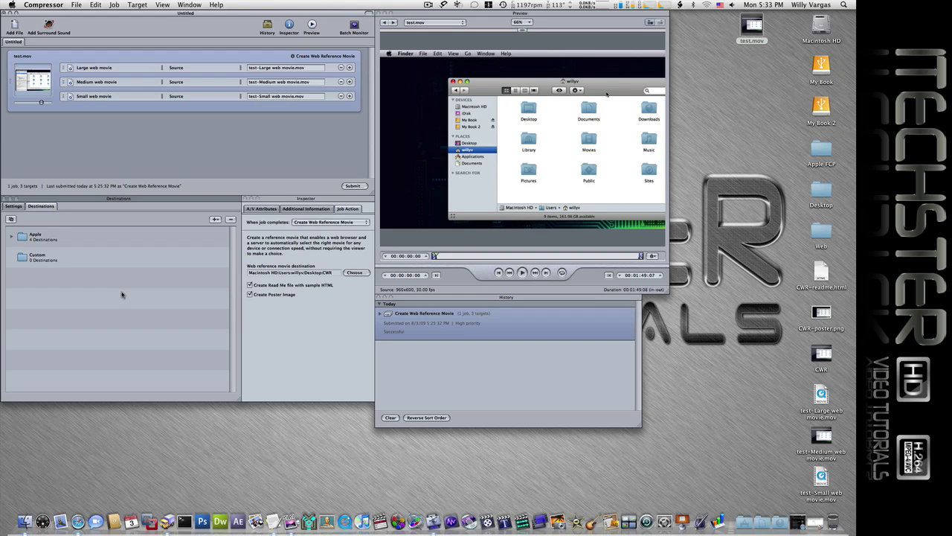
click(258, 68)
click(289, 142)
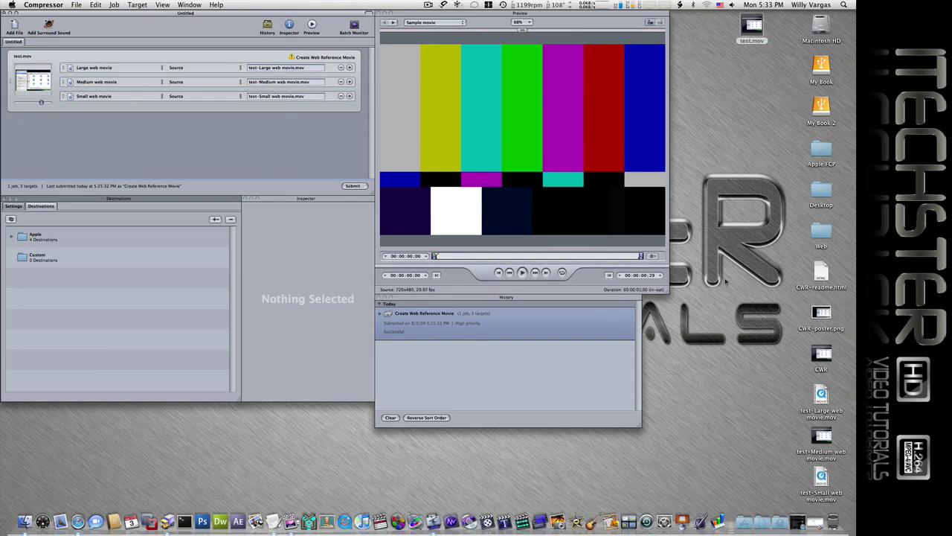
click(820, 314)
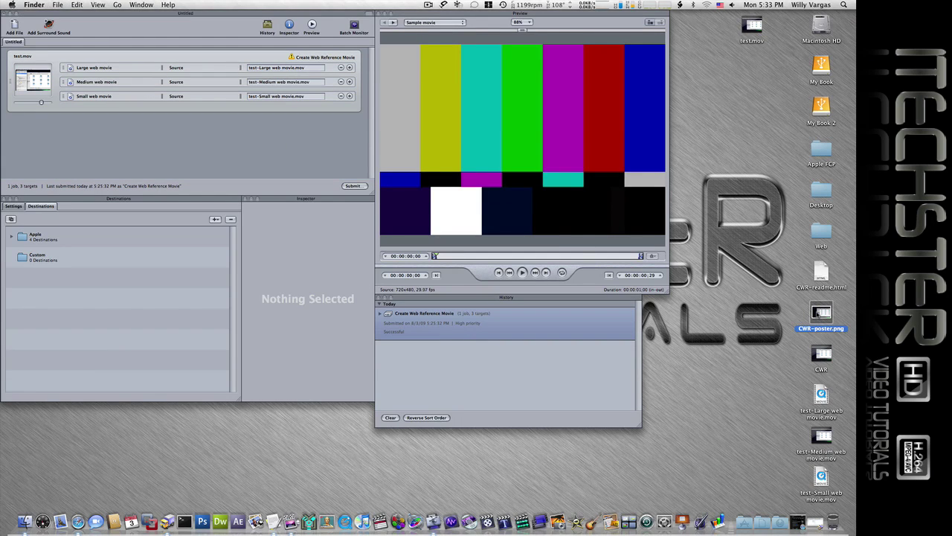
key(space)
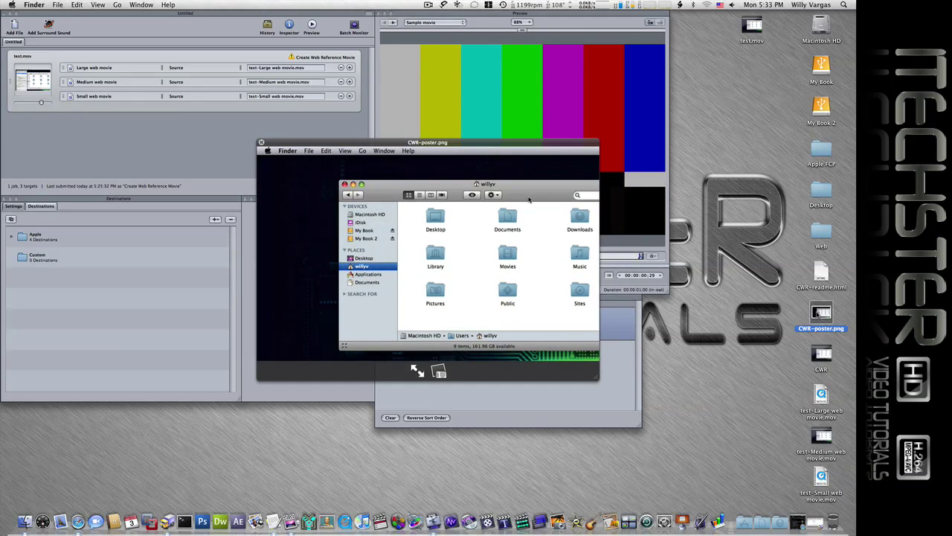
key(space)
click(822, 275)
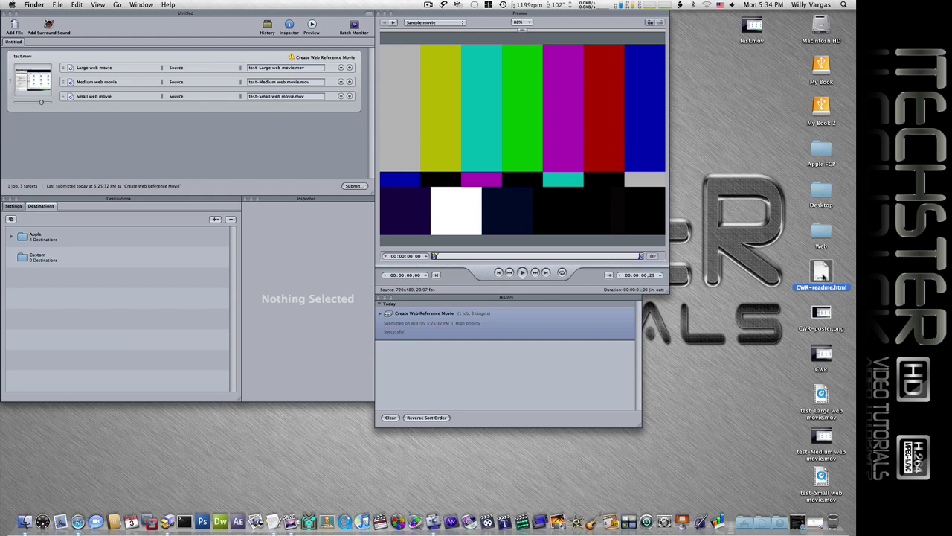
Step: Open CWR-readme.html in BBEdit
right_click(820, 275)
mouse_move(798, 288)
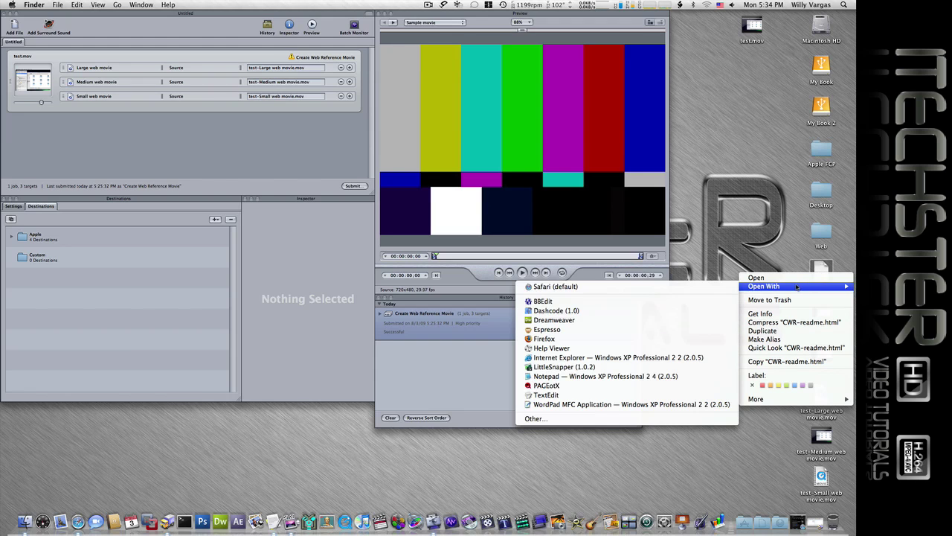
click(566, 301)
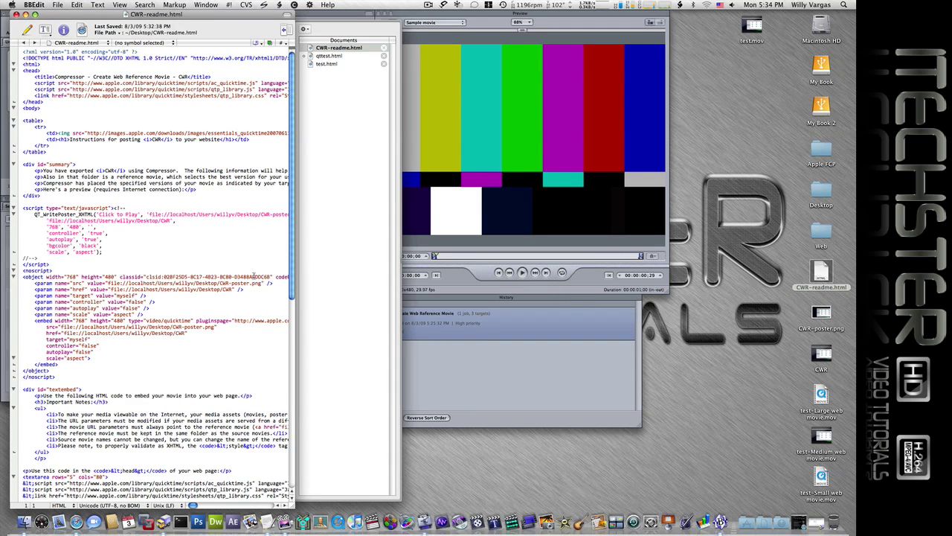
Step: Search for the readme's absolute file://localhost Desktop path to CWR
drag(138, 283, 228, 285)
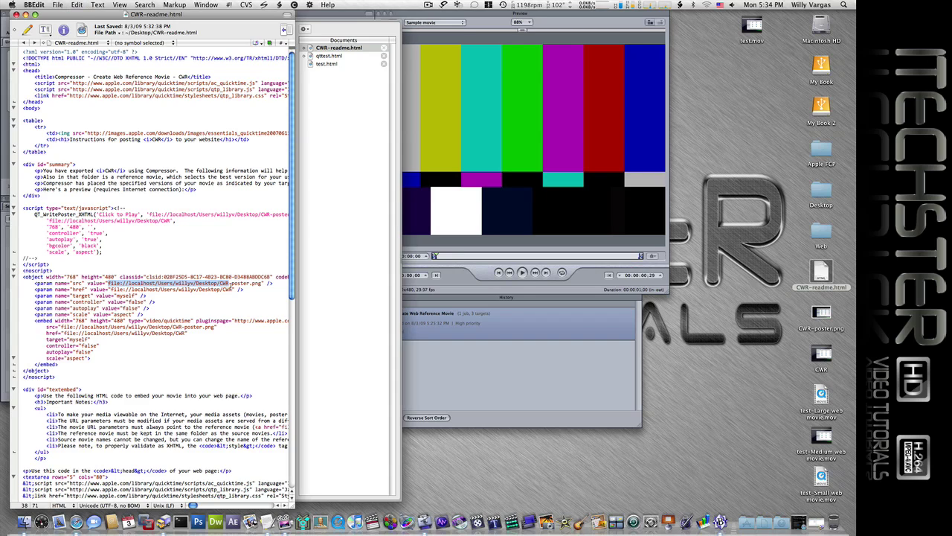
click(231, 284)
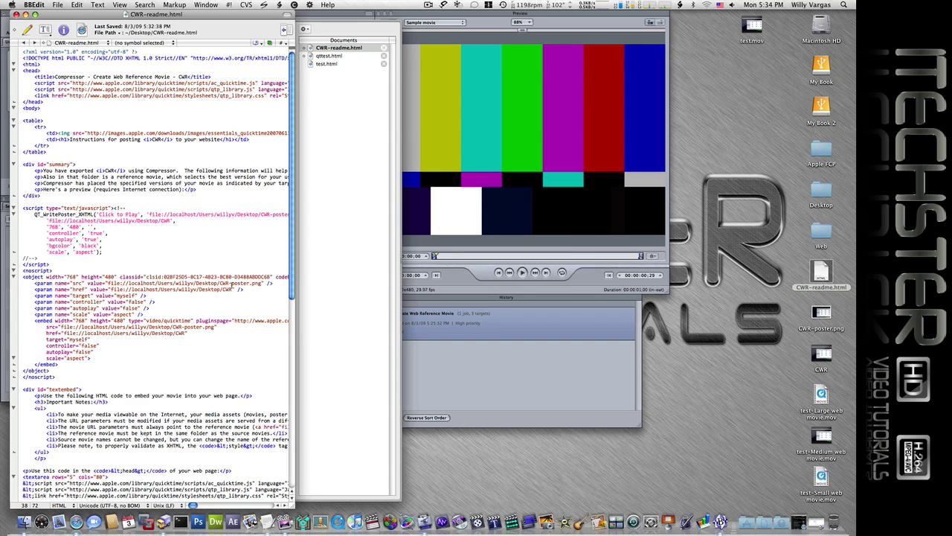
key(super+f)
Step: Replace all 18 occurrences of the local CWR path with plain 'CWR'
click(345, 238)
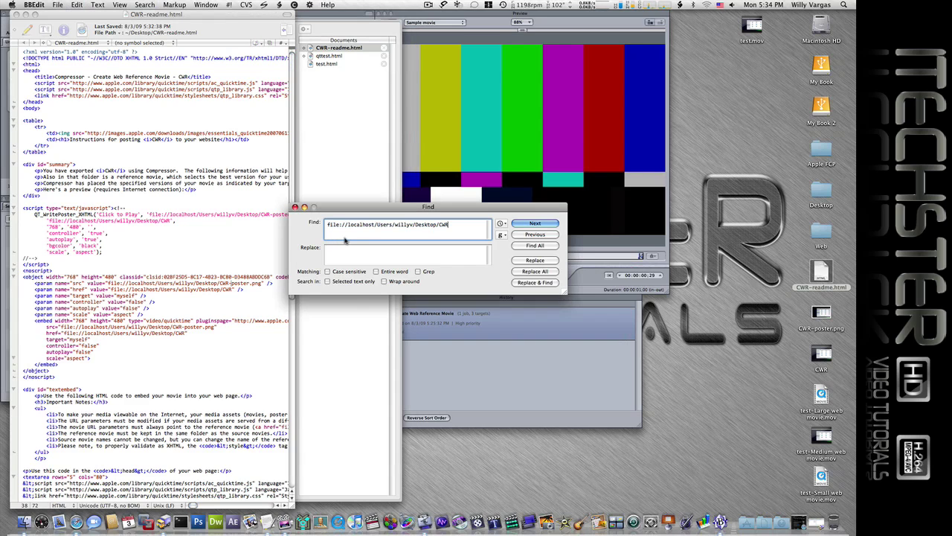
click(333, 250)
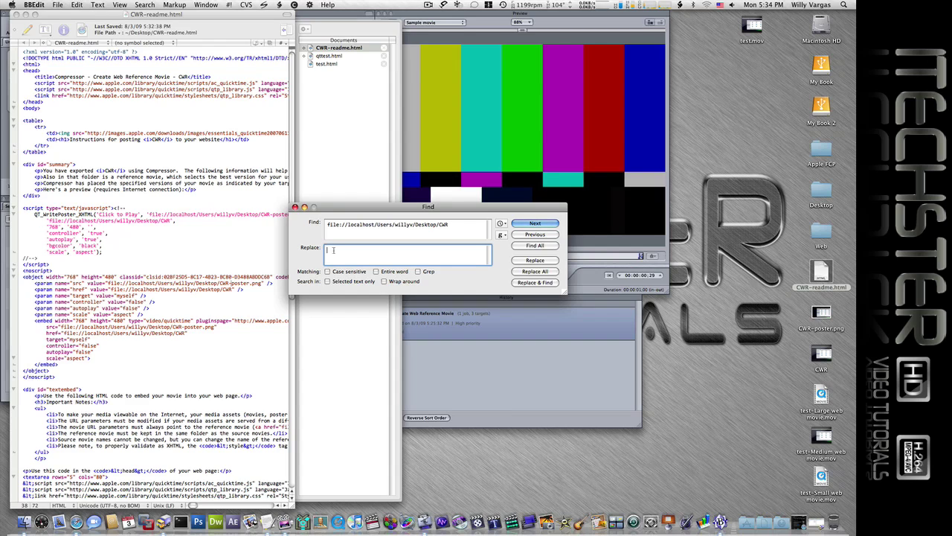
text(CWR)
click(534, 272)
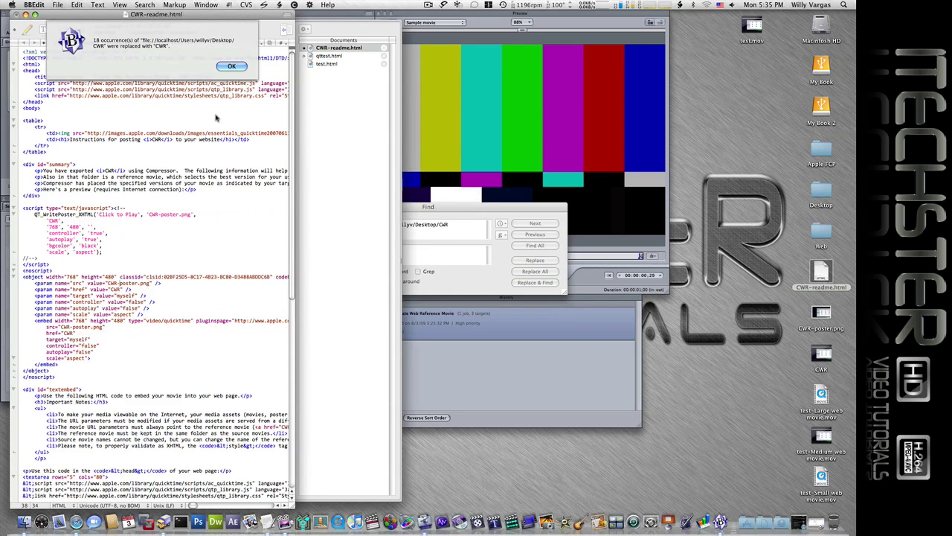
click(231, 66)
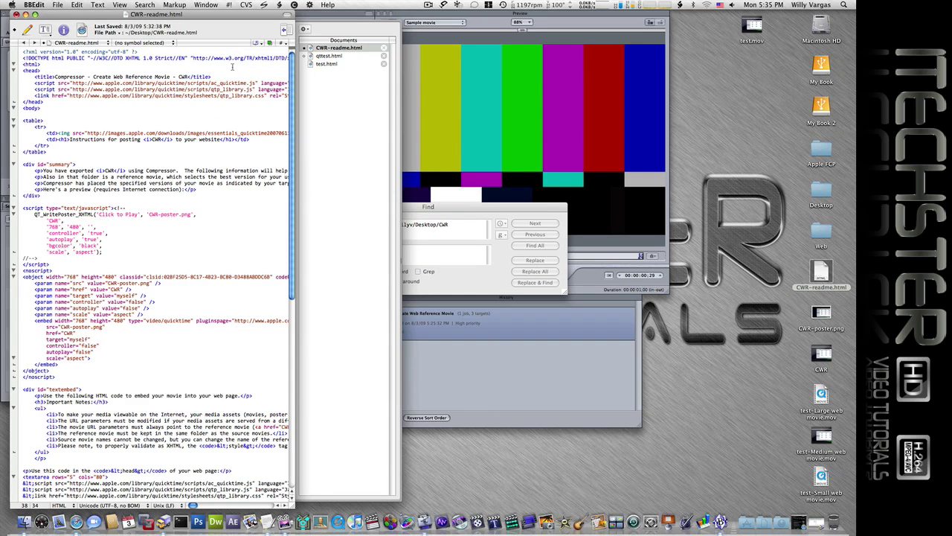
Step: Save CWR-readme.html and quit BBEdit
click(57, 4)
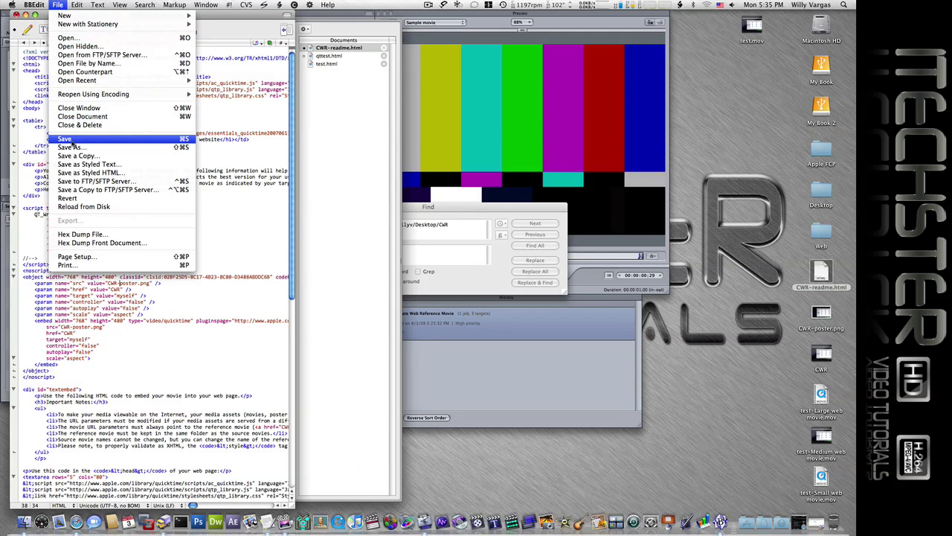
click(66, 139)
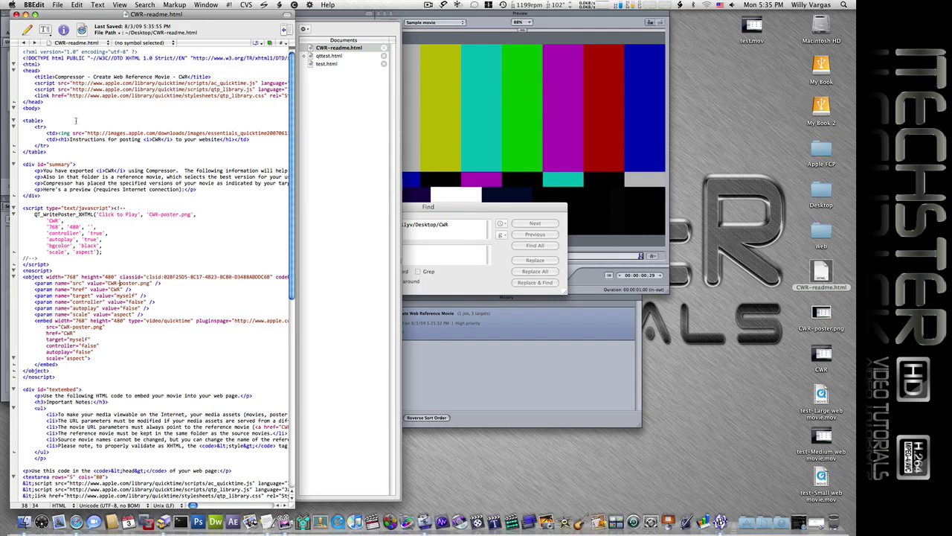
click(35, 6)
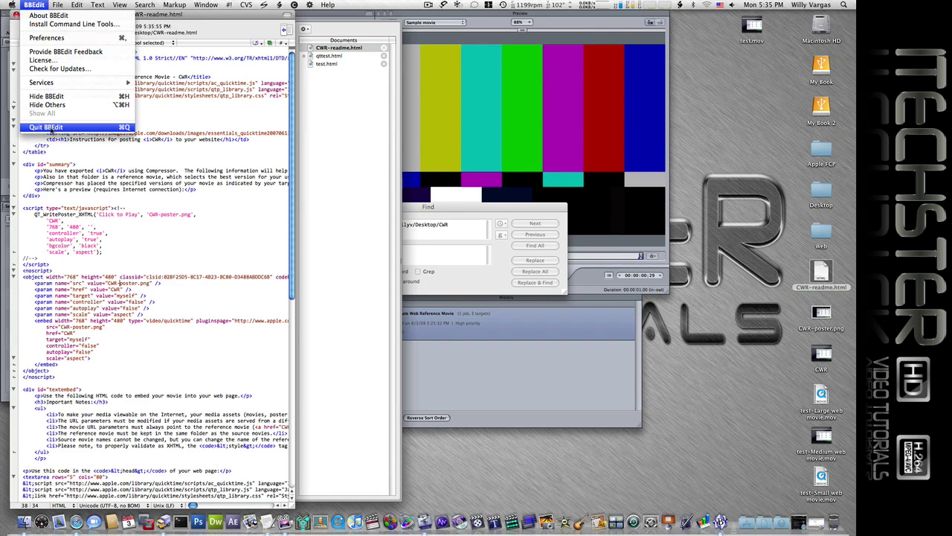
click(44, 128)
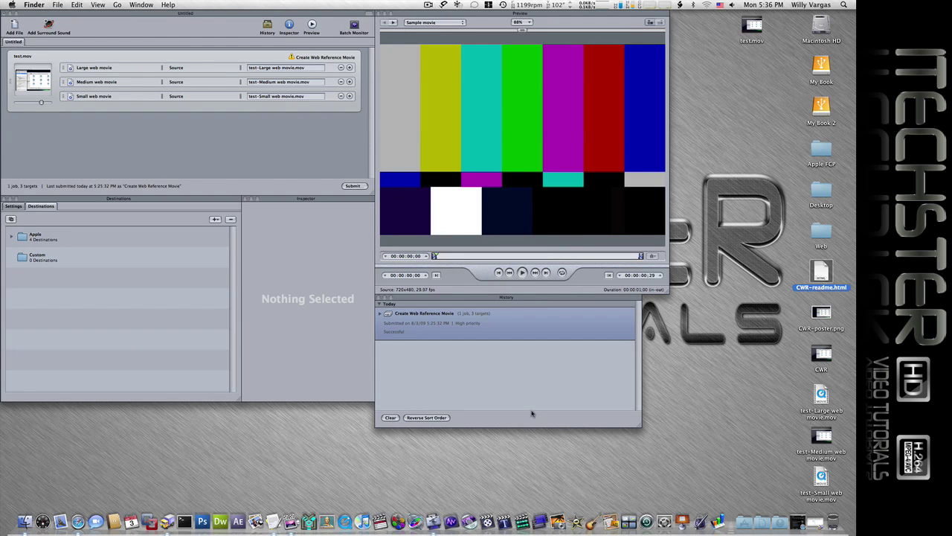
Step: Upload the CWR movie, readme, poster and three test movies to the reftest folder
drag(822, 277, 816, 522)
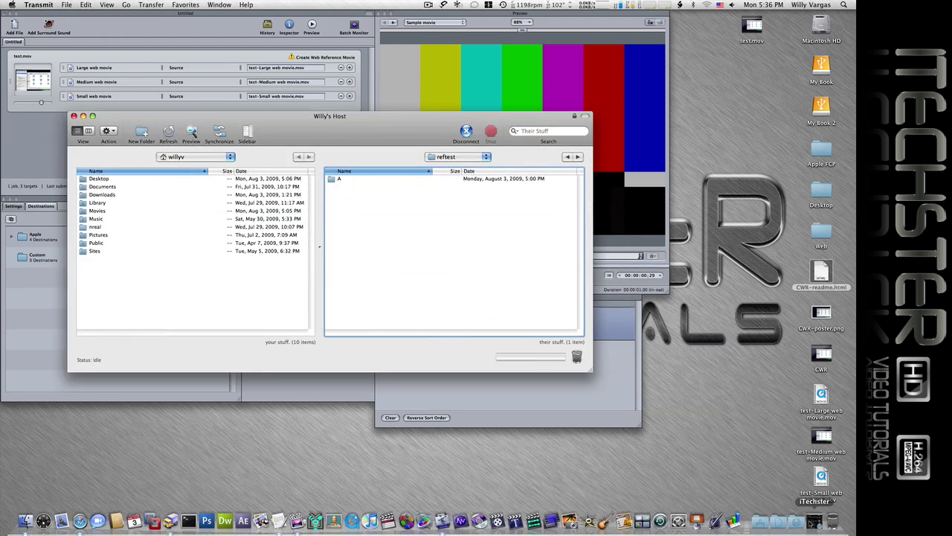
click(797, 311)
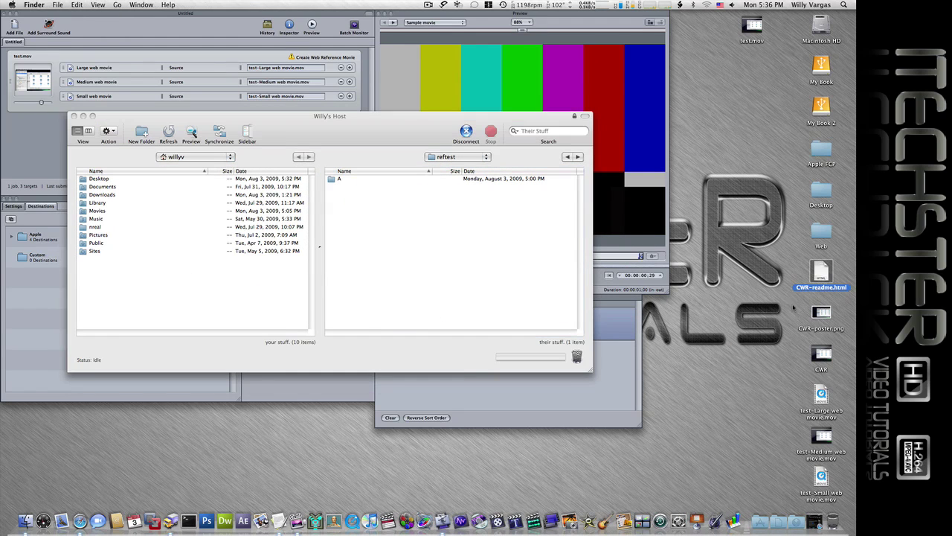
drag(797, 274, 840, 500)
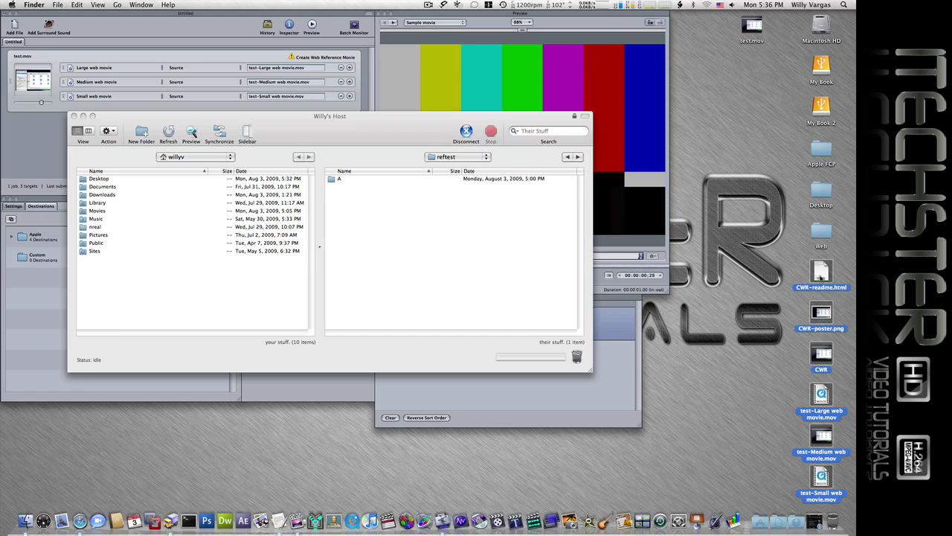
drag(820, 276, 457, 260)
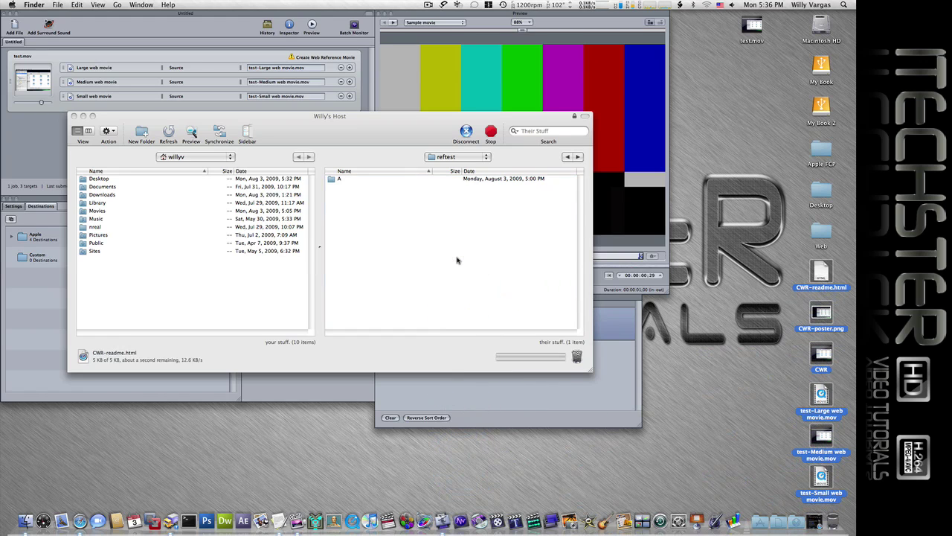
click(795, 362)
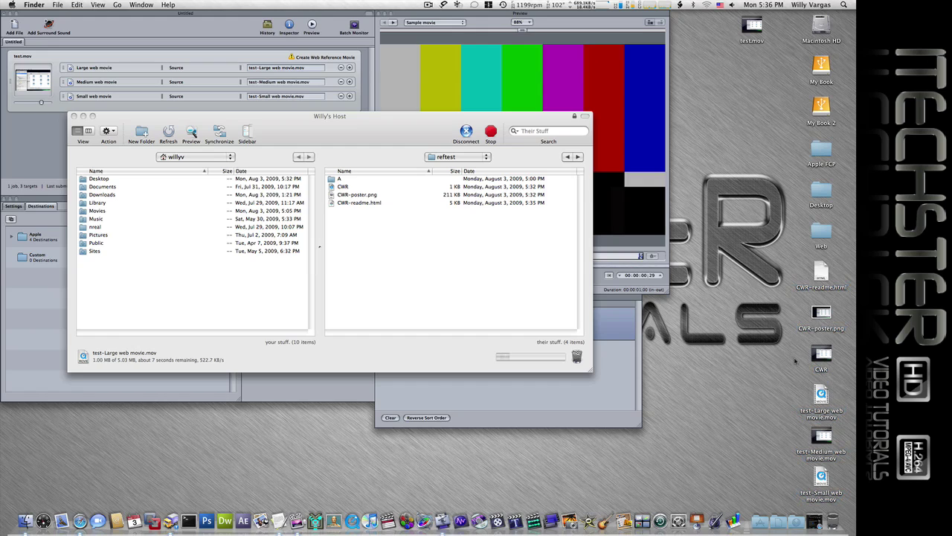
click(819, 357)
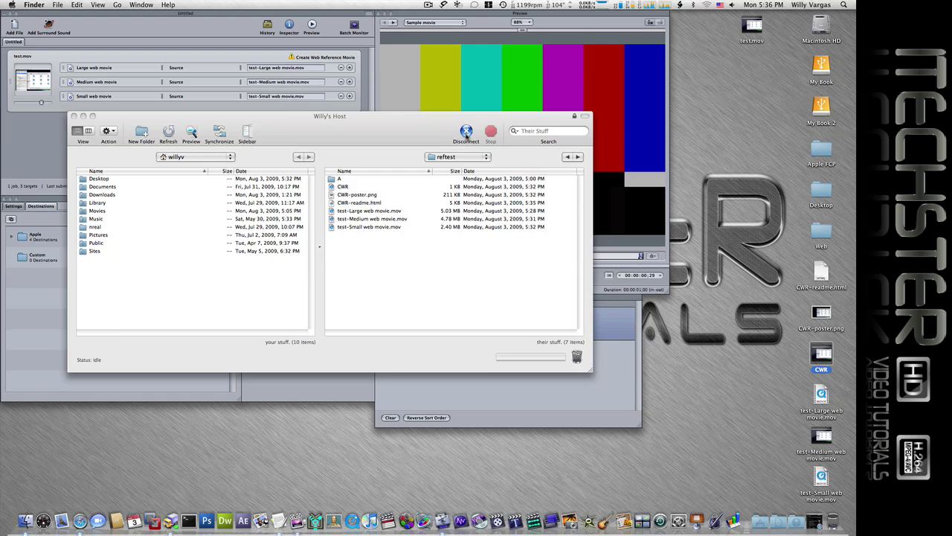
Step: Disconnect and quit Transmit, then open itechster.com in Safari
click(465, 133)
click(37, 5)
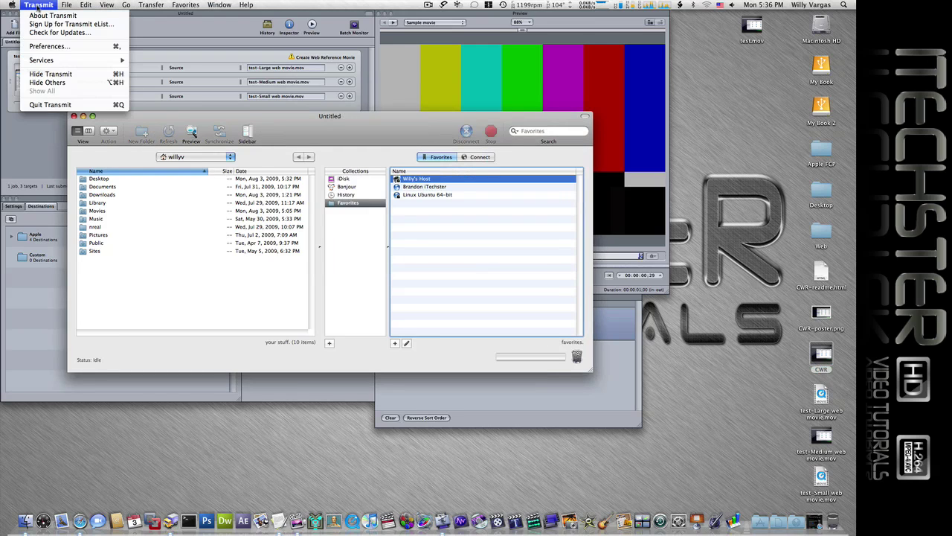
click(47, 105)
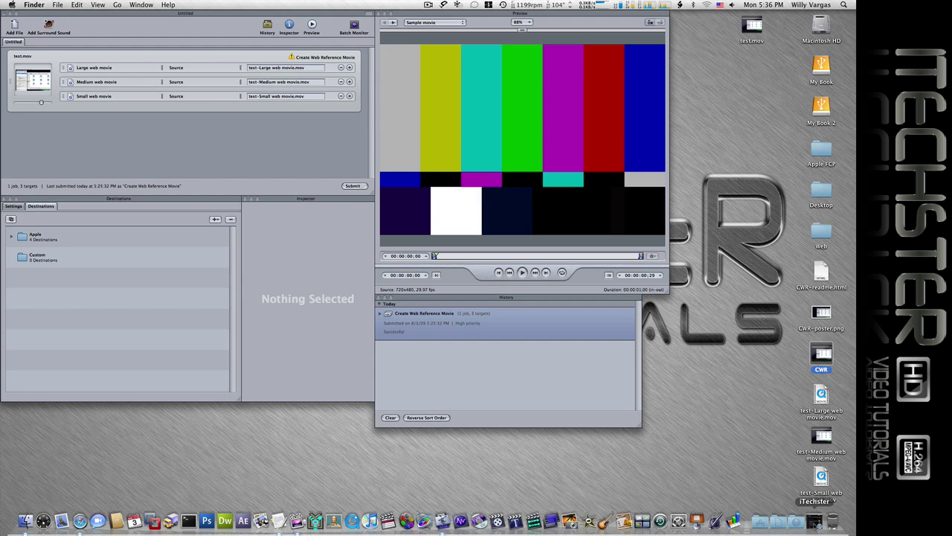
click(815, 520)
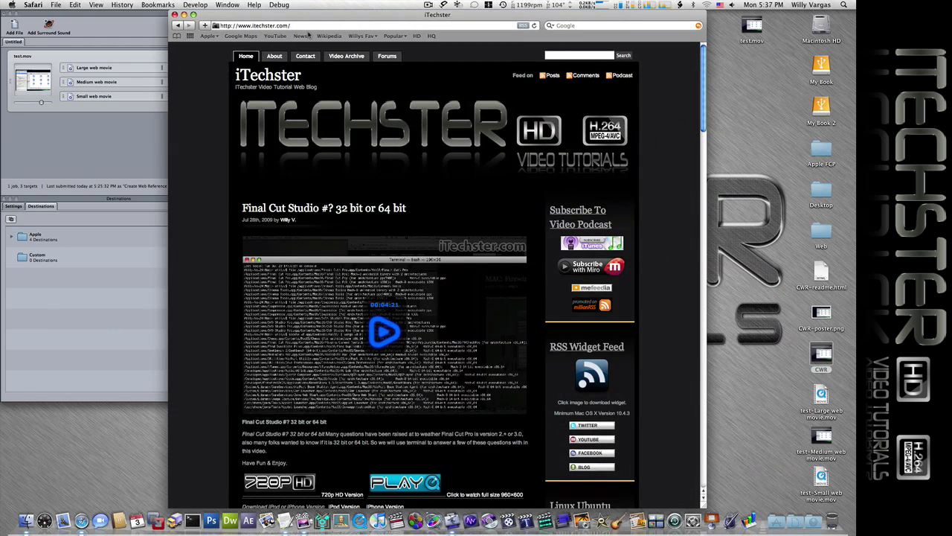
Step: Load itechster.com/reftest/CWR-readme.html in the Safari address bar
click(300, 26)
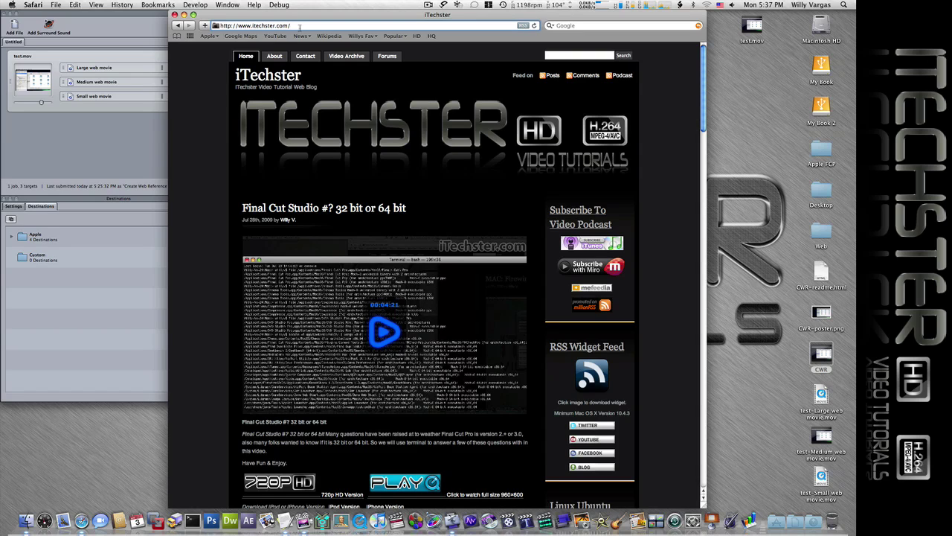
text(refte)
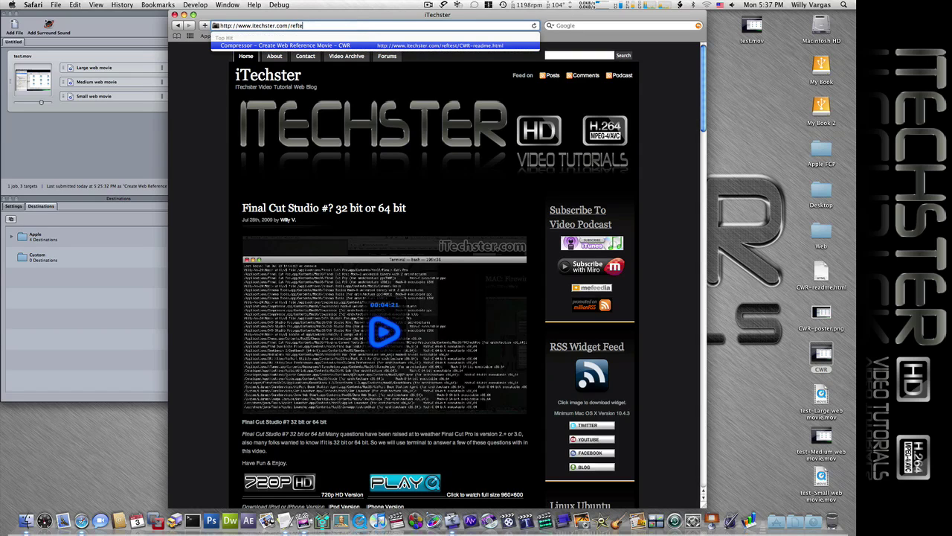
text(st/CWR-readme.html)
key(Right)
key(Return)
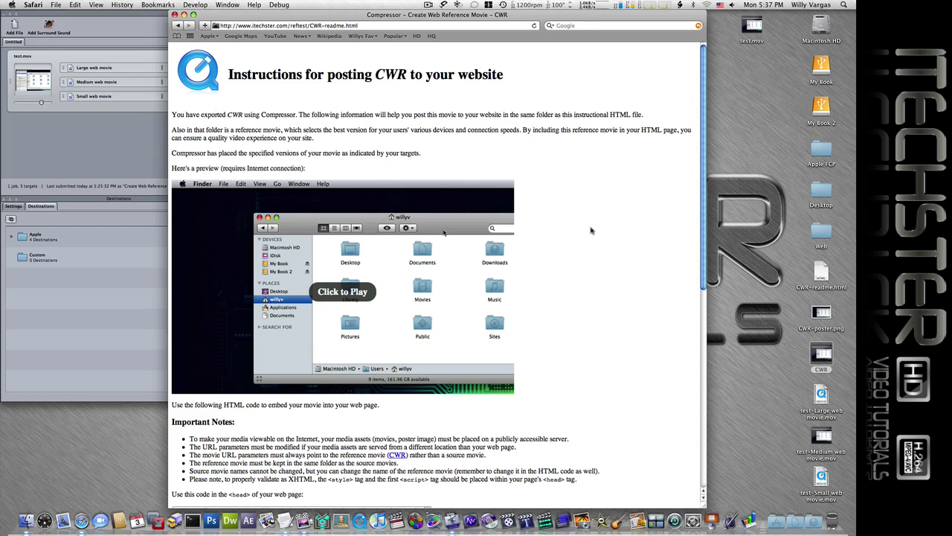
scroll(591, 231, down, 5)
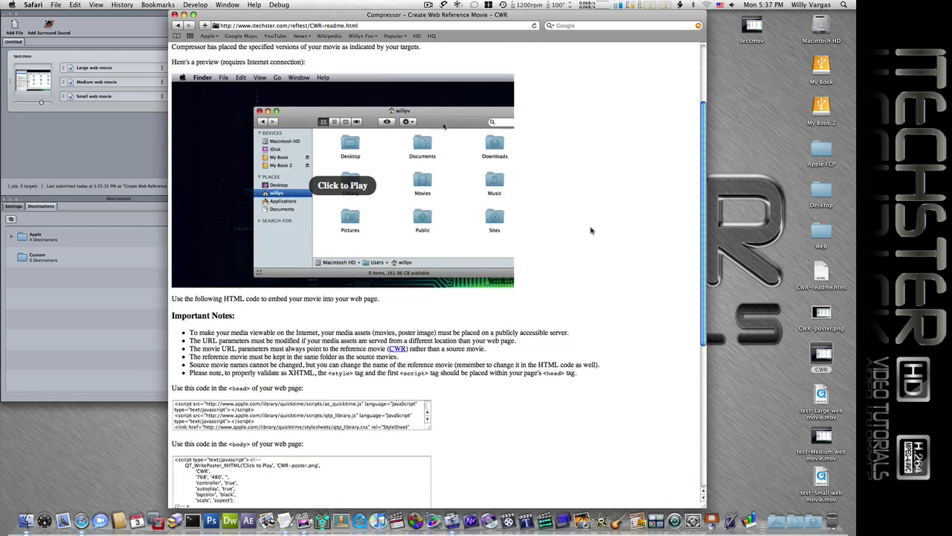
scroll(592, 230, down, 3)
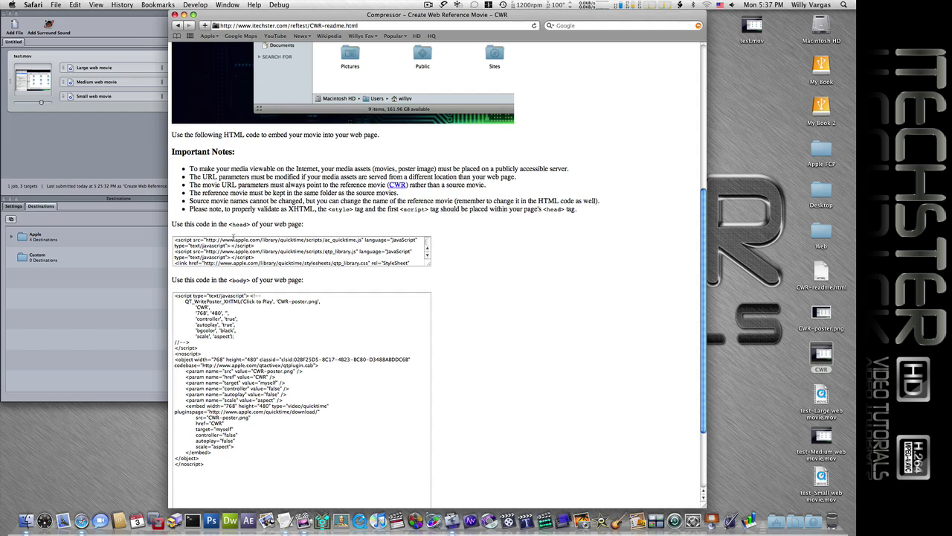
click(175, 241)
drag(175, 240, 358, 272)
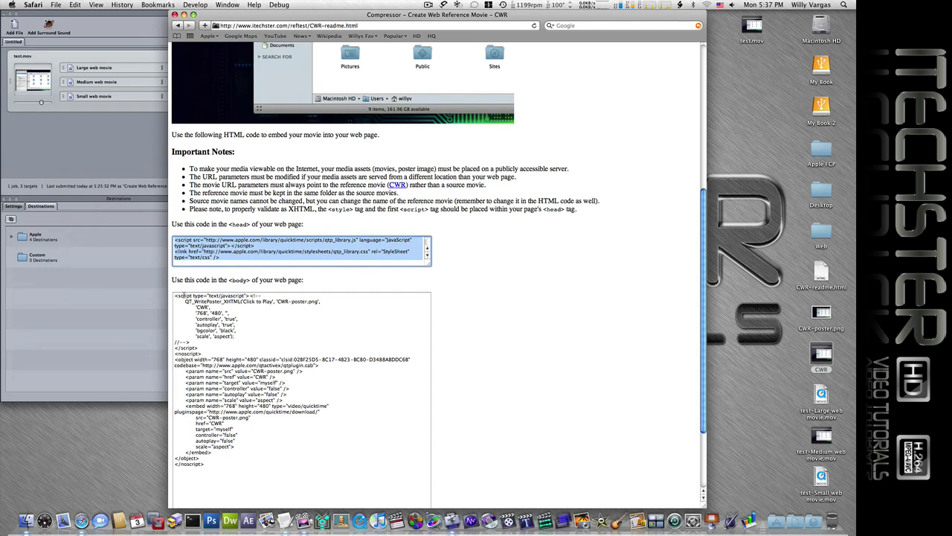
drag(175, 296, 321, 465)
click(320, 465)
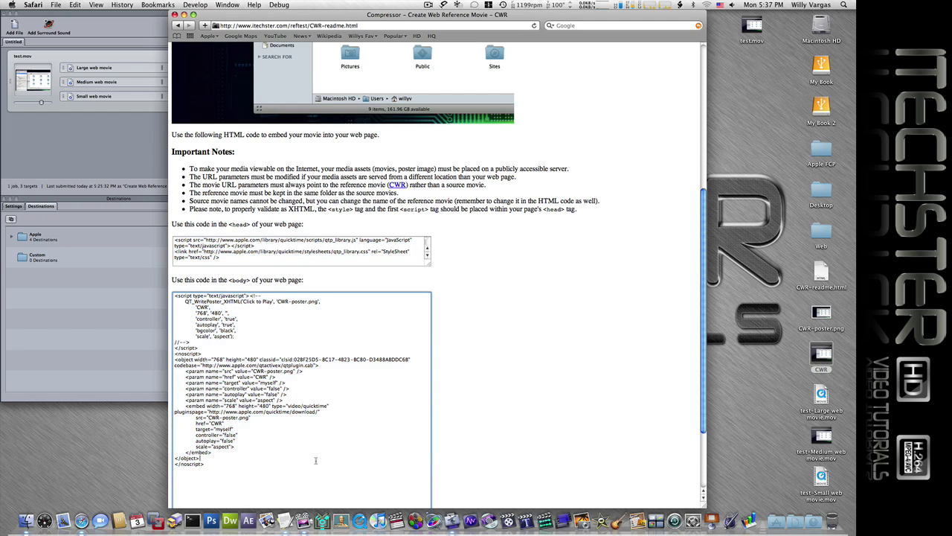
Step: Play the CWR reference movie preview briefly, pause it, and reload the page
click(602, 384)
scroll(603, 384, up, 5)
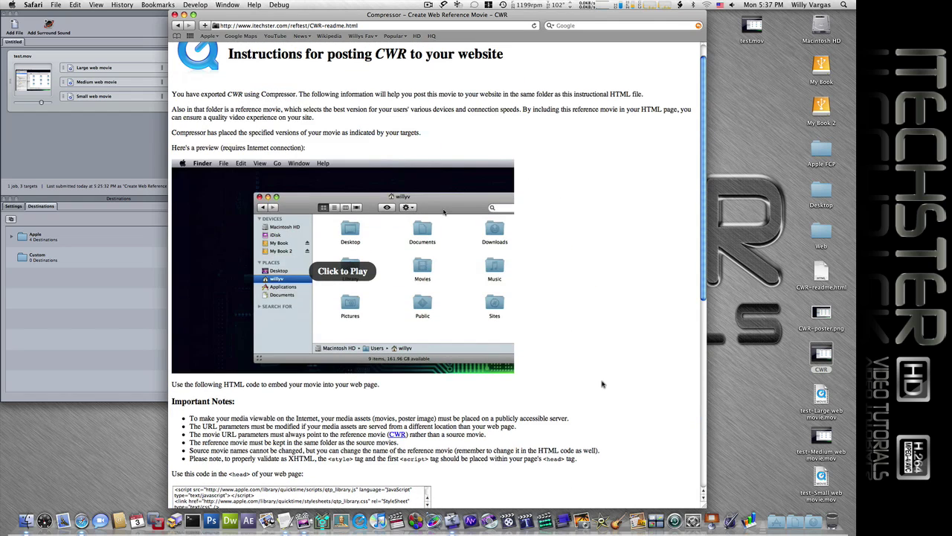
click(340, 274)
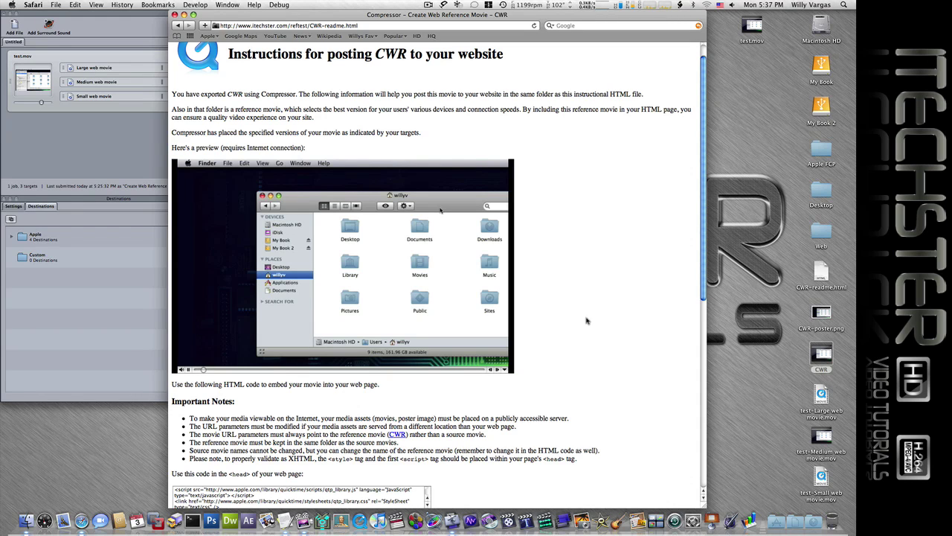
click(190, 370)
click(534, 25)
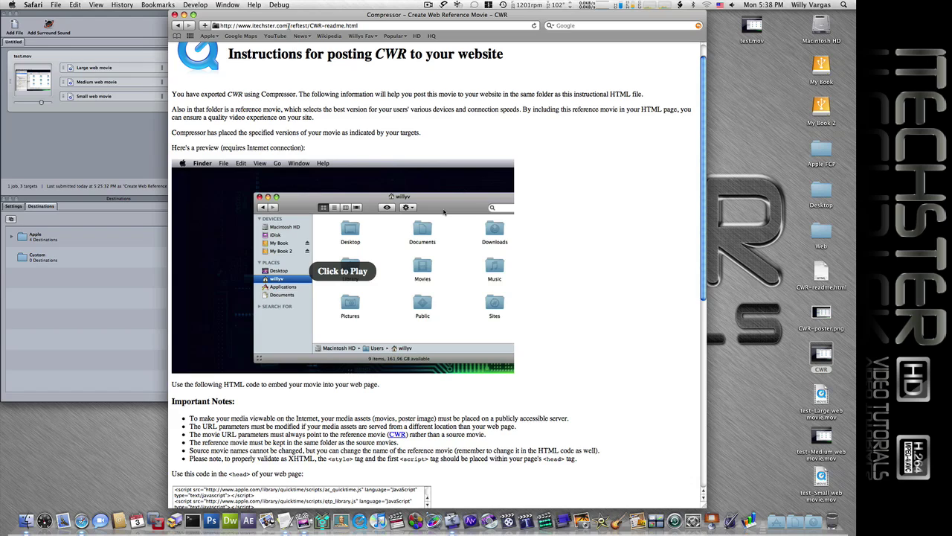
Step: Strip reftest/CWR-readme.html from the address to load the itechster.com home page
drag(290, 25, 398, 31)
key(BackSpace)
key(Return)
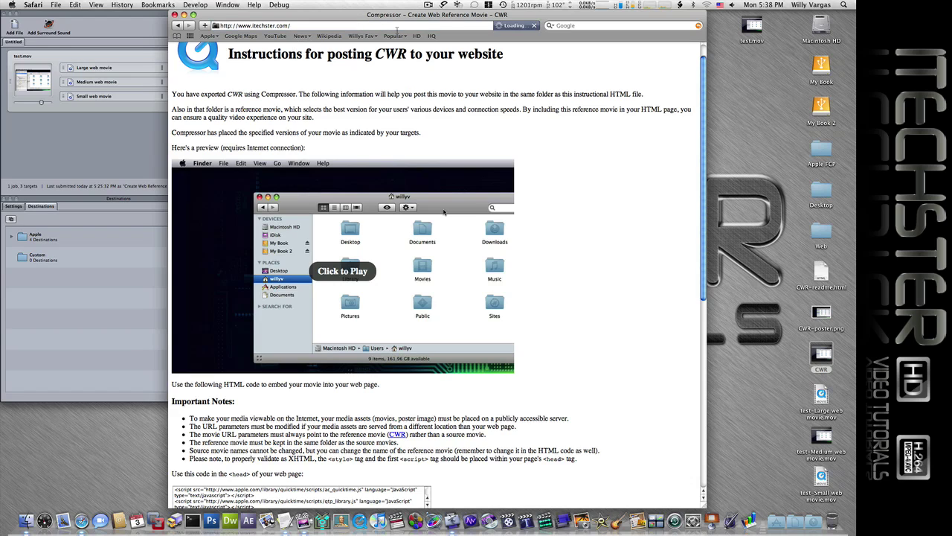